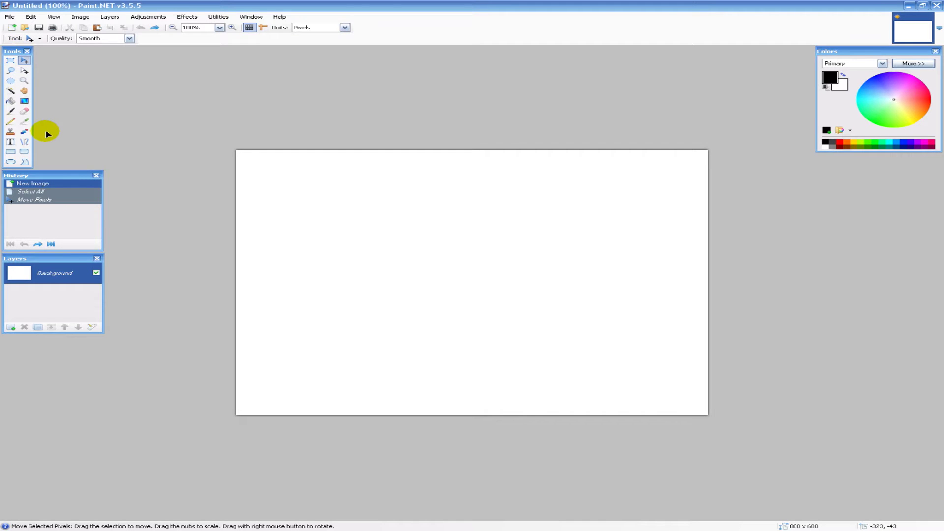
Bring the Paint.NET window with the blank 800 × 600 canvas into focus
click(54, 5)
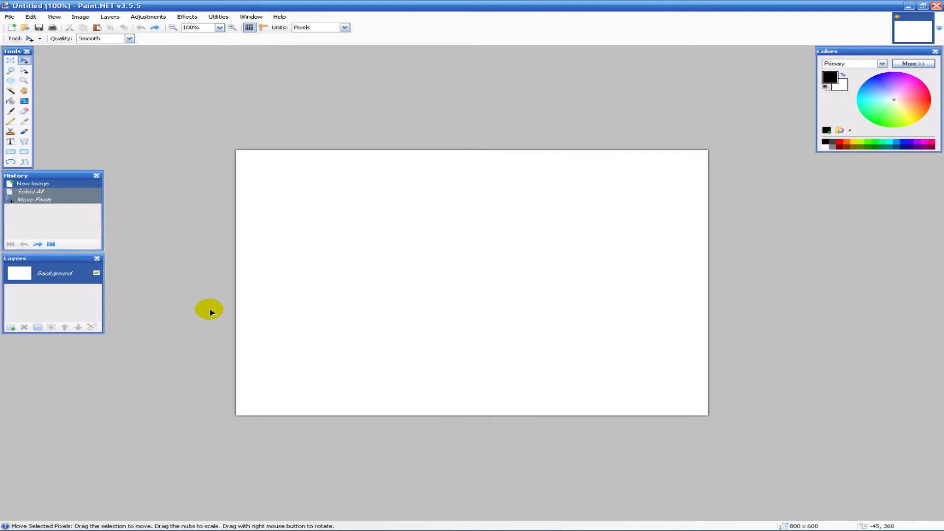
Open the photo 21.jpg from the Bugatti Veyron Wallpapers folder
click(9, 18)
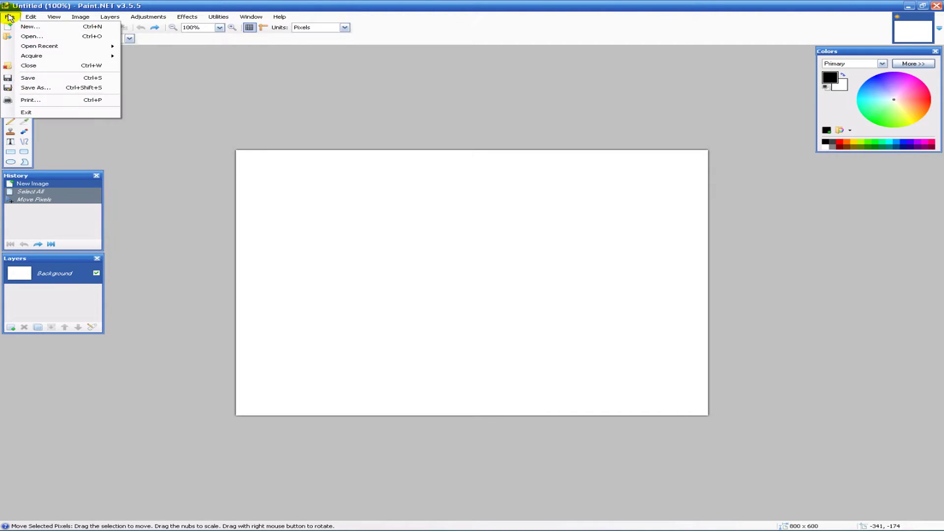
click(10, 18)
click(10, 17)
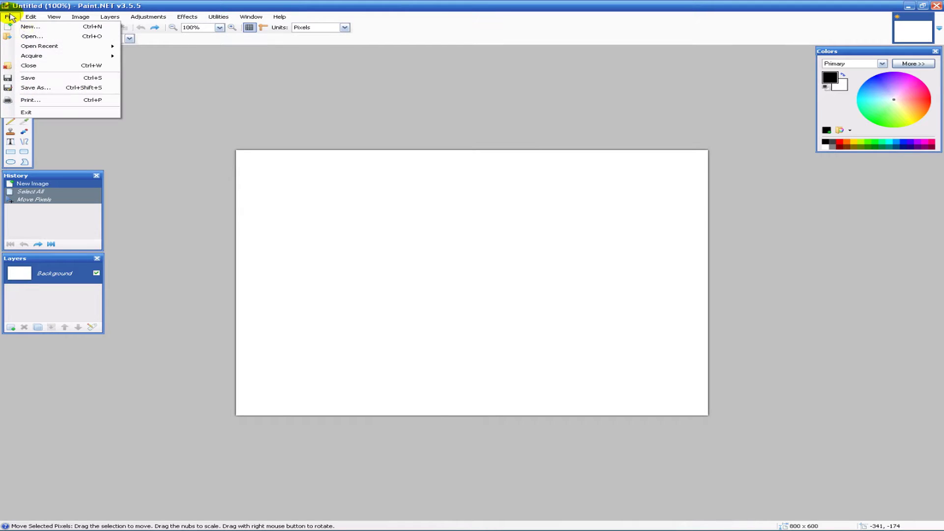
click(44, 36)
click(343, 160)
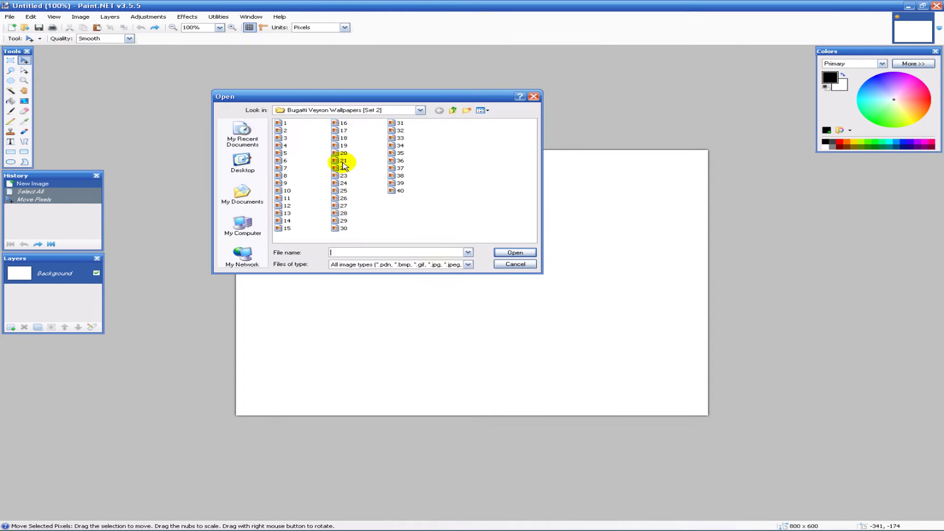
click(515, 253)
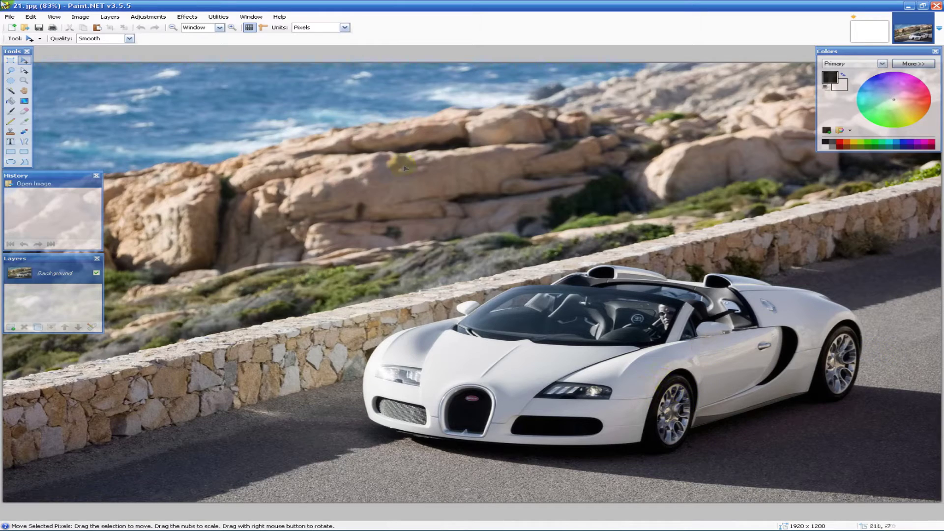
Zoom in on the car's rear wheel at 200%
click(24, 81)
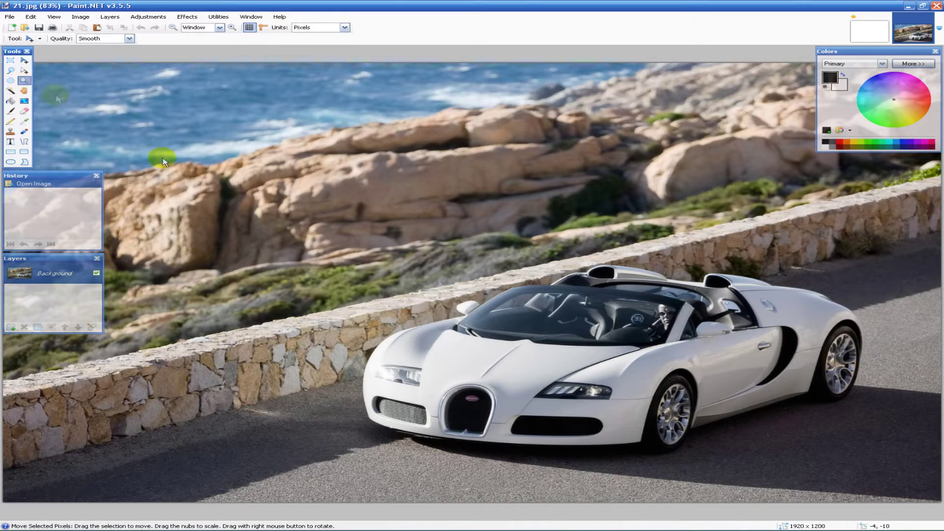
drag(763, 274, 915, 421)
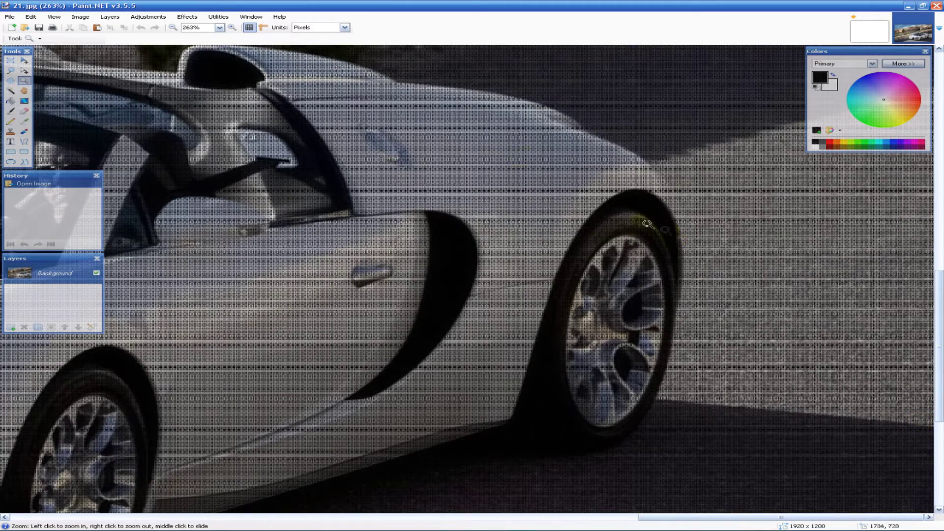
click(220, 28)
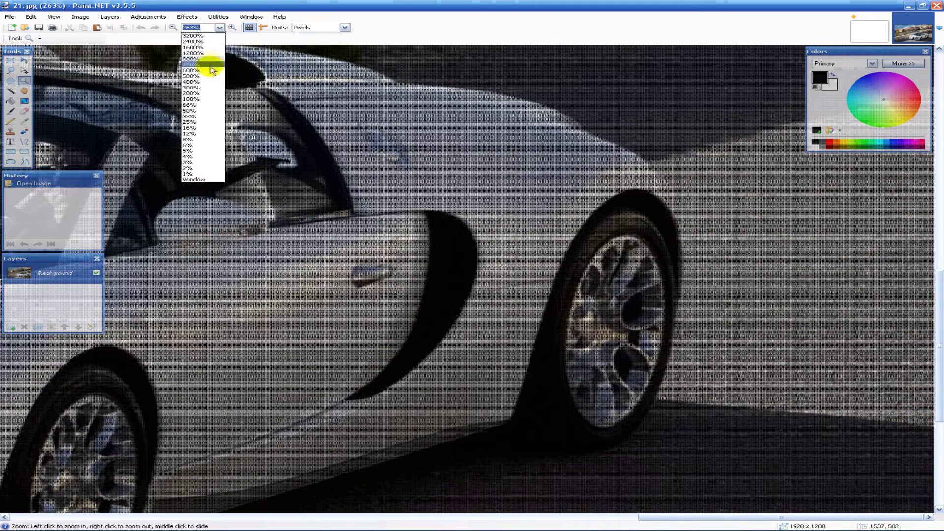
click(209, 93)
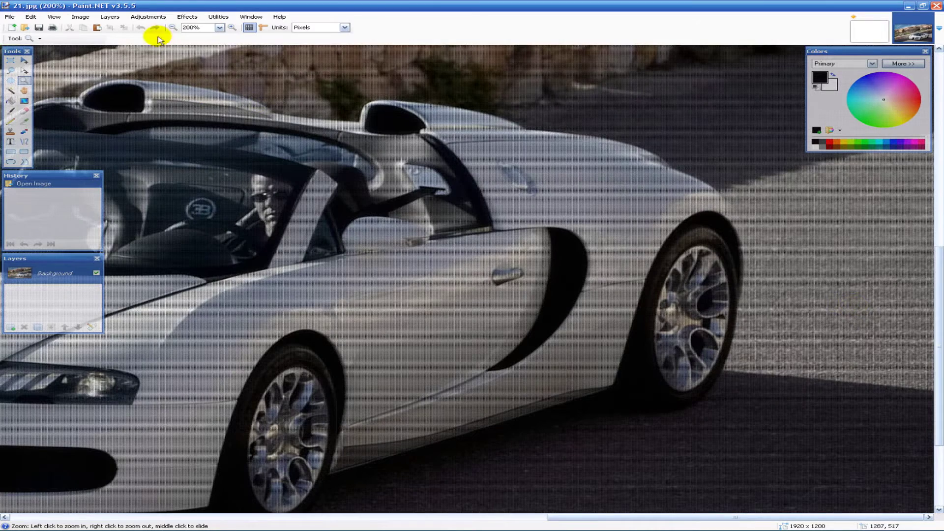
Select the Lasso Select tool and move the Colors panel to the left
click(10, 70)
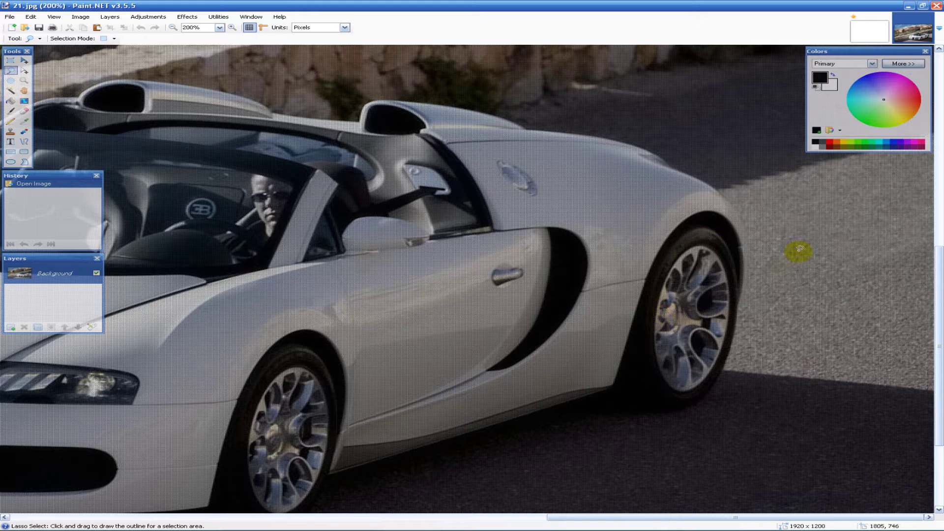
drag(854, 51, 84, 51)
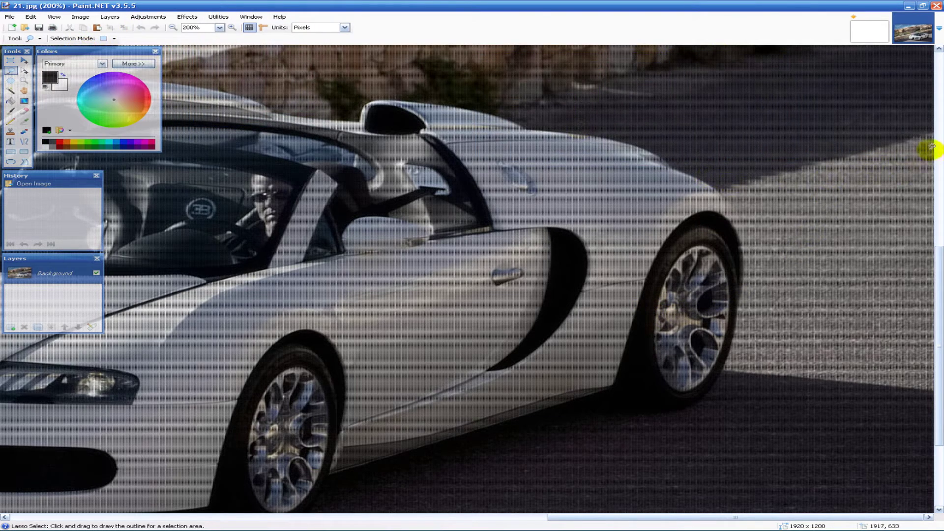
click(11, 73)
Lasso-select the rear wheel and the road strip trailing behind it
mouse_move(934, 130)
mouse_down()
mouse_move(729, 185)
mouse_move(720, 193)
mouse_move(752, 248)
mouse_move(741, 292)
mouse_move(733, 250)
mouse_move(712, 220)
mouse_move(692, 219)
mouse_move(639, 297)
mouse_move(637, 337)
mouse_move(655, 393)
mouse_move(689, 402)
mouse_move(724, 369)
mouse_move(931, 388)
mouse_up()
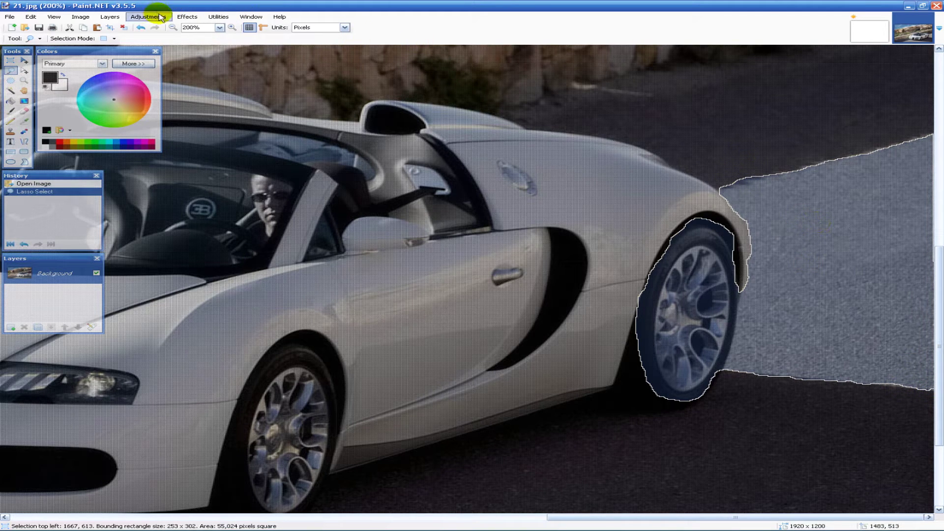
click(175, 19)
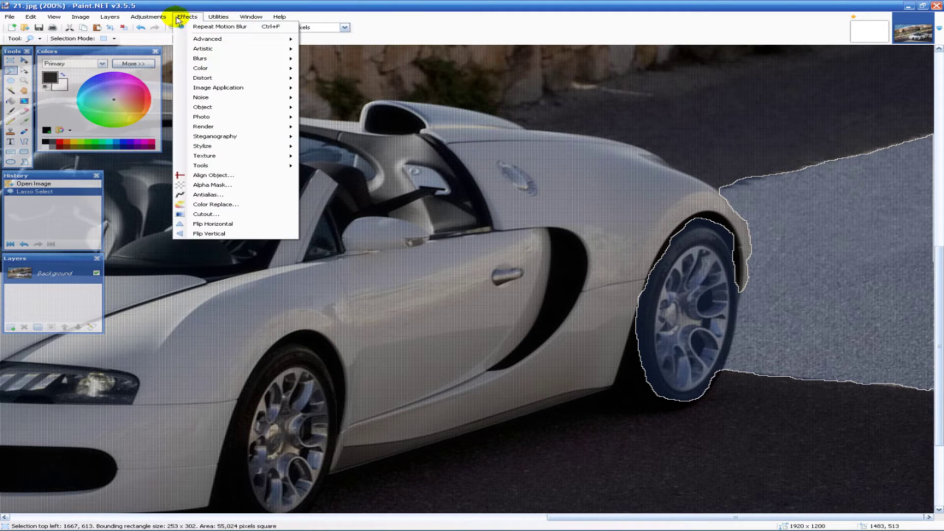
Open Effects > Blurs > Motion Blur for the selected rear wheel
mouse_move(208, 61)
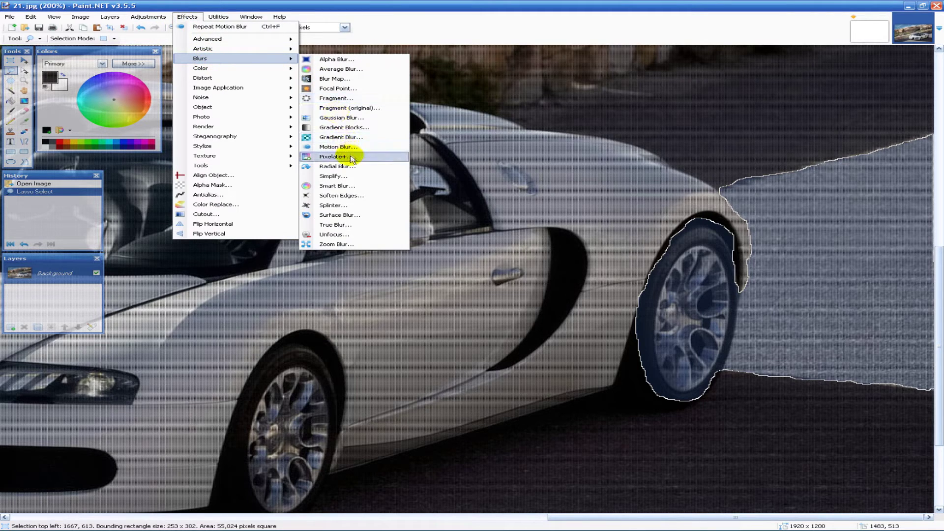
click(337, 147)
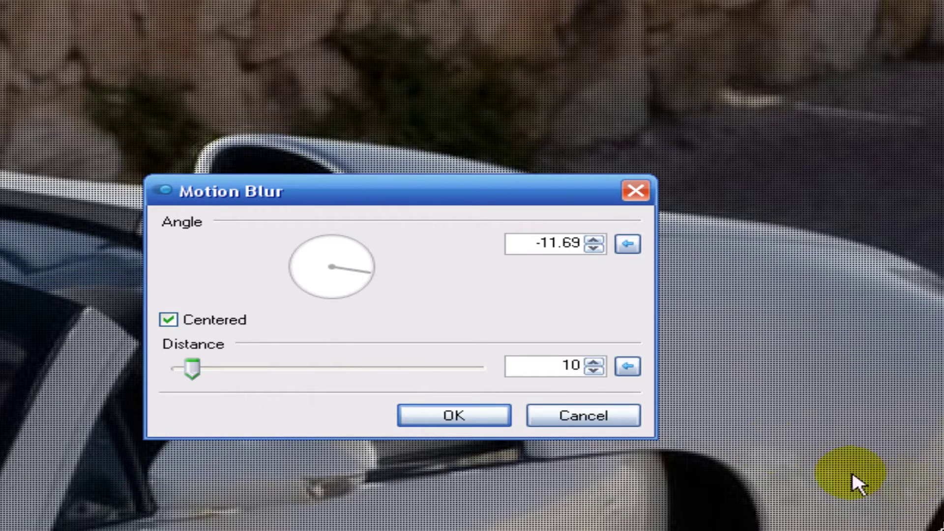
Set the rear wheel's motion blur to angle 7.43 and distance 10
drag(360, 267, 401, 262)
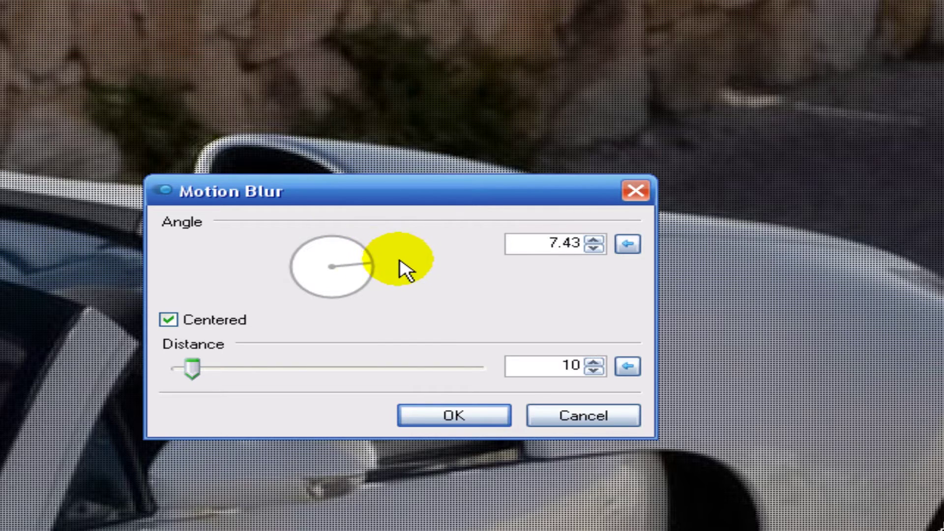
click(594, 362)
click(594, 362)
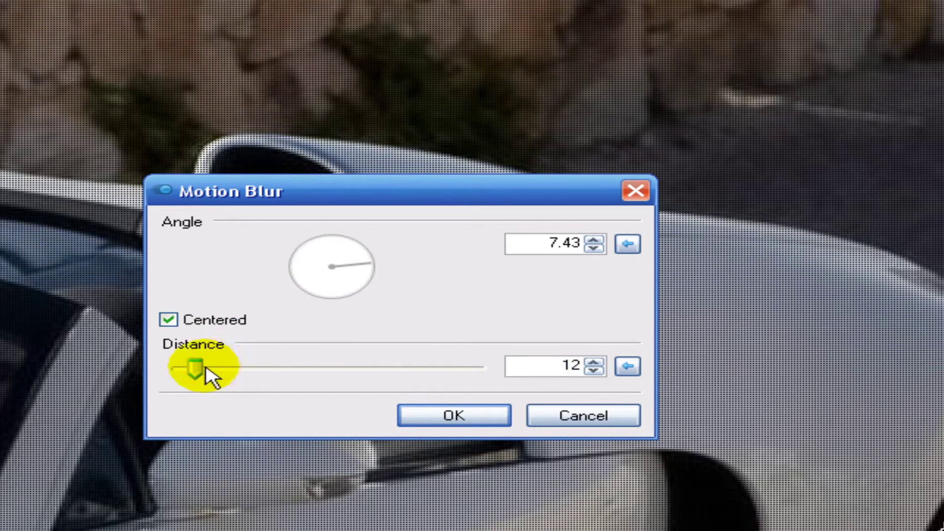
mouse_move(205, 368)
mouse_down()
mouse_move(219, 369)
mouse_move(202, 369)
mouse_up()
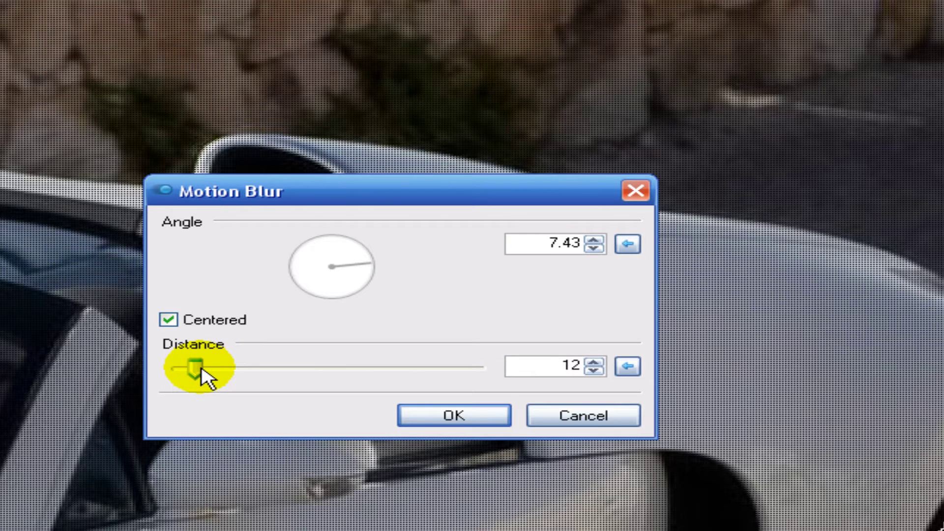
drag(205, 377, 204, 376)
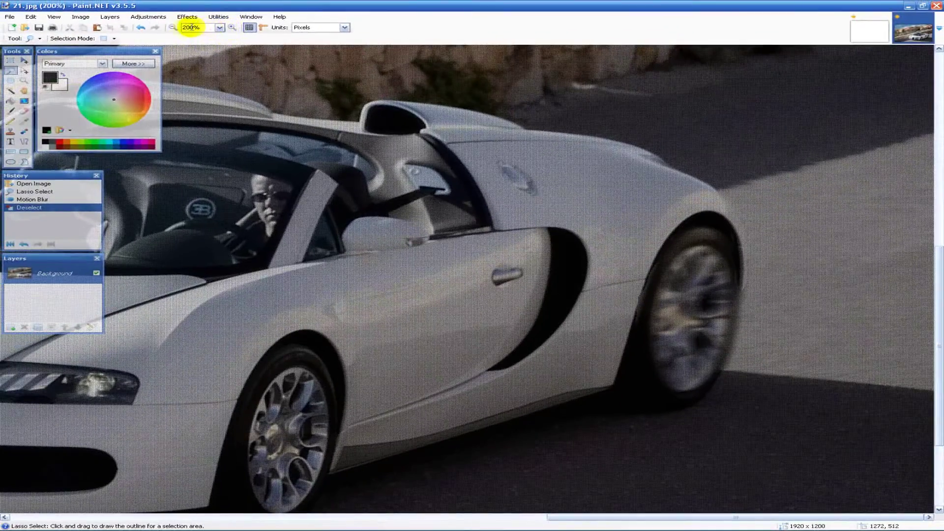
Zoom in on the front wheel and switch to the Lasso Select tool
click(173, 28)
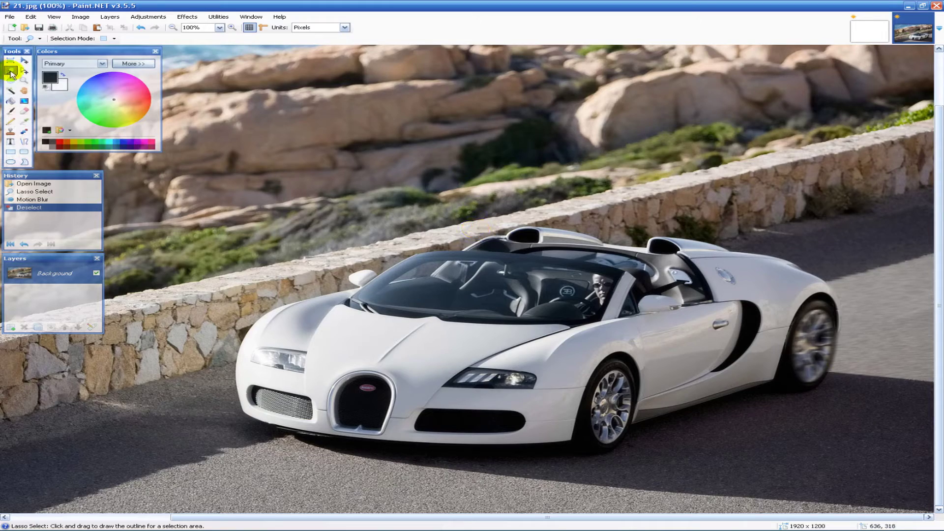
click(24, 80)
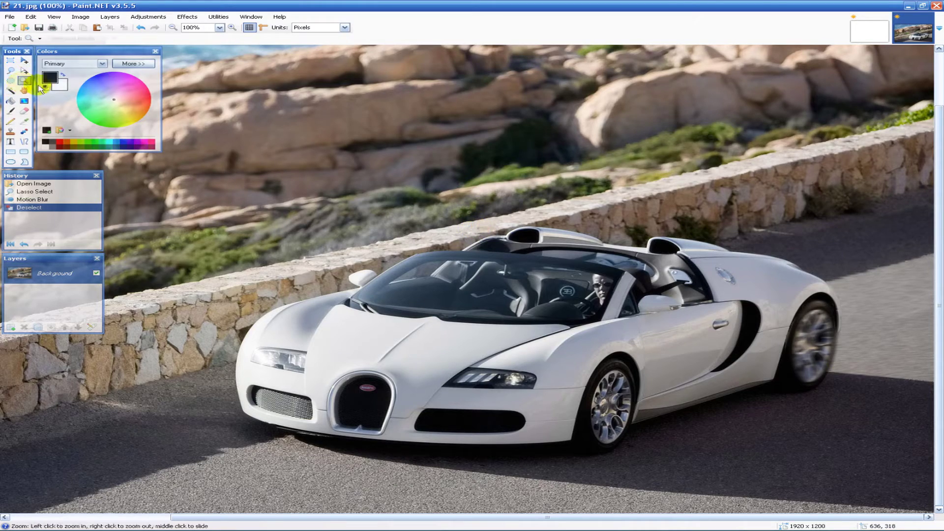
drag(570, 355, 683, 476)
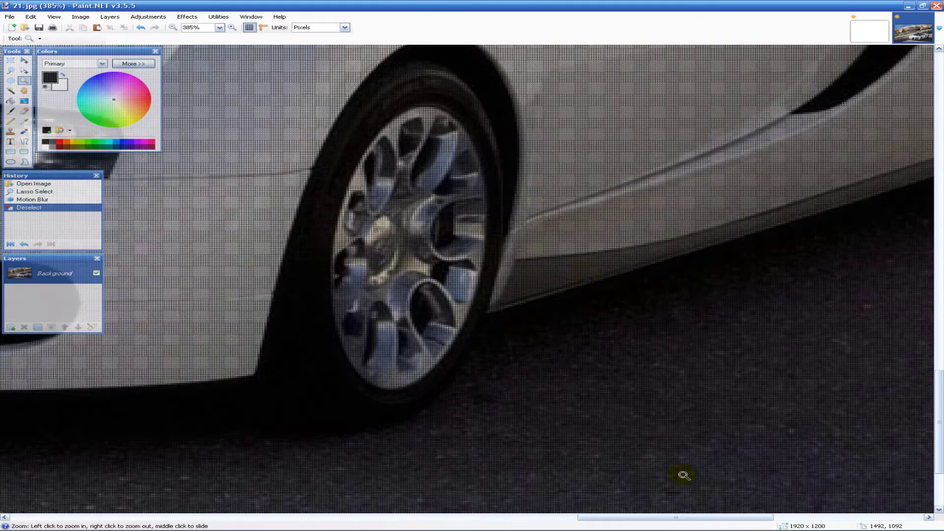
click(11, 71)
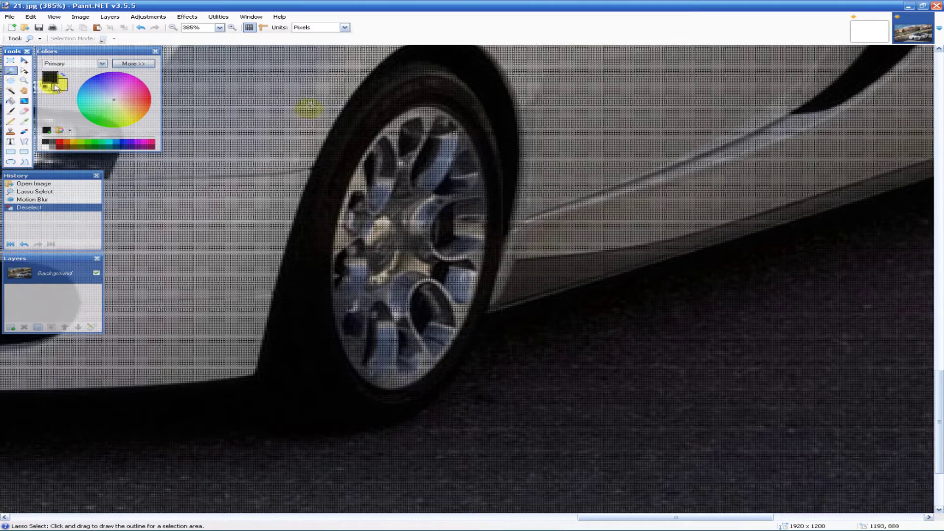
click(174, 28)
click(174, 28)
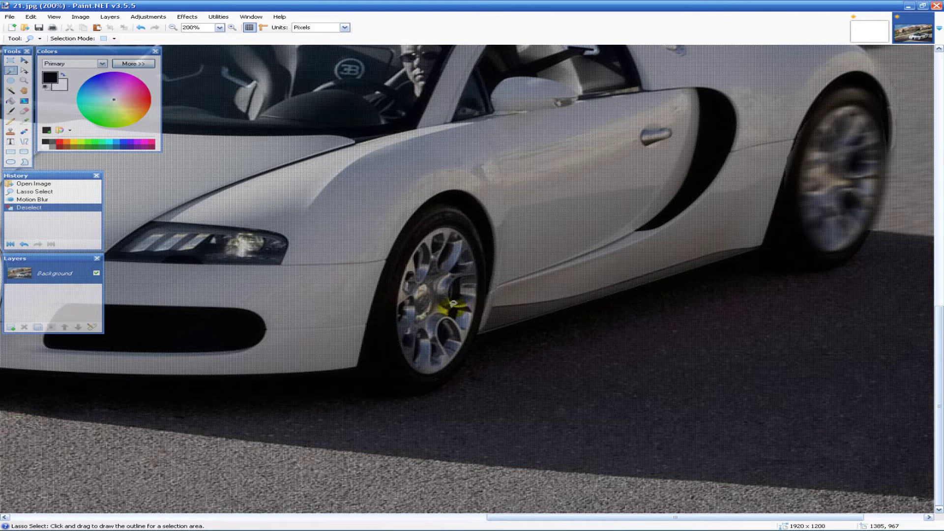
Lasso-select the front wheel together with the edge of its arch
mouse_move(465, 343)
mouse_down()
mouse_move(435, 373)
mouse_move(412, 363)
mouse_move(399, 343)
mouse_move(398, 302)
mouse_move(439, 206)
mouse_move(474, 196)
mouse_move(500, 209)
mouse_move(515, 240)
mouse_move(487, 327)
mouse_move(455, 353)
mouse_up()
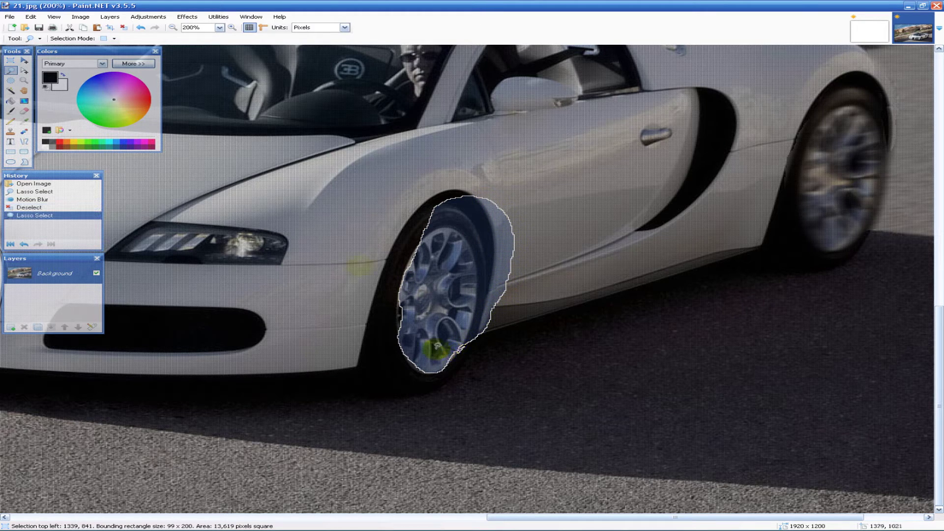
click(187, 17)
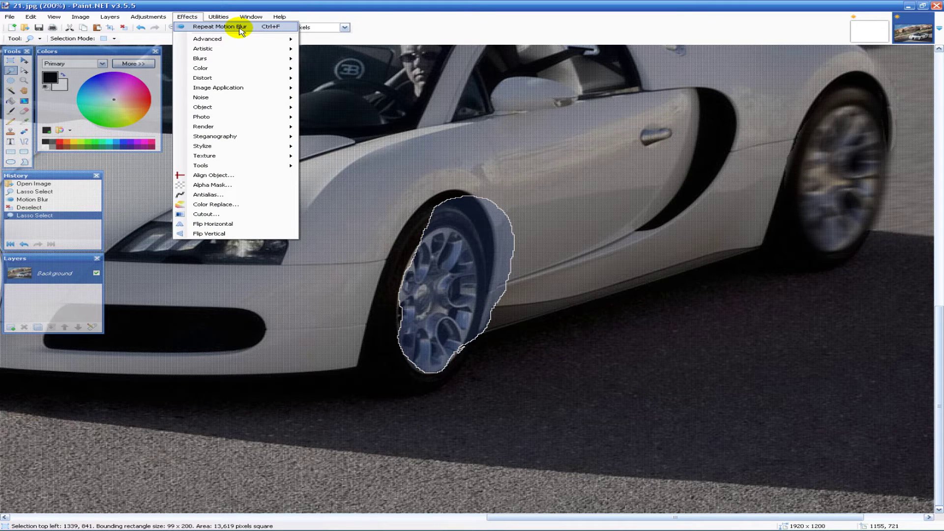
Repeat the motion blur on the front wheel and deselect with Ctrl+D
click(218, 27)
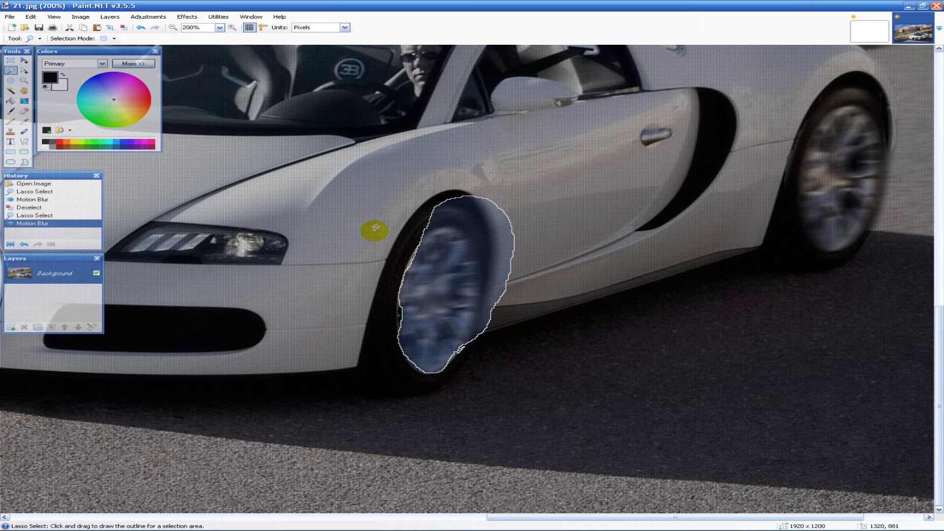
key(ctrl+d)
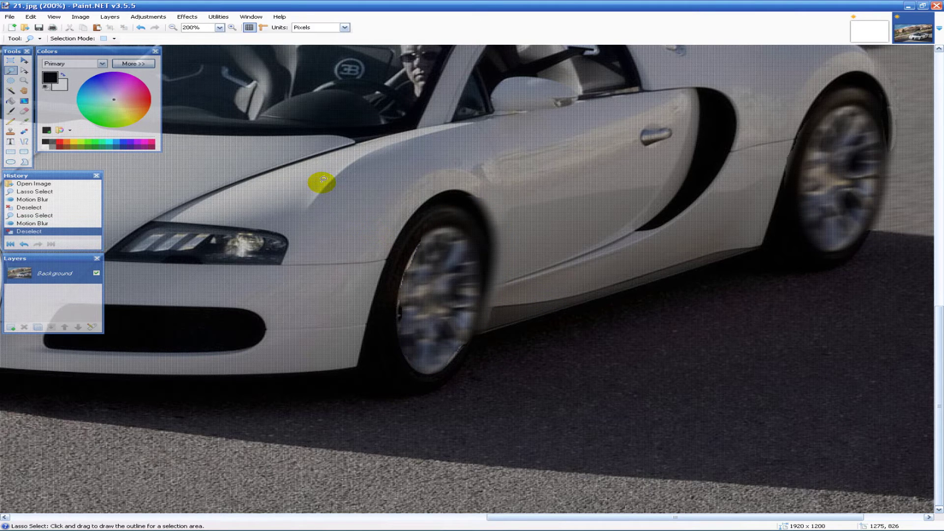
key(ctrl+z)
key(ctrl+z)
key(ctrl+z)
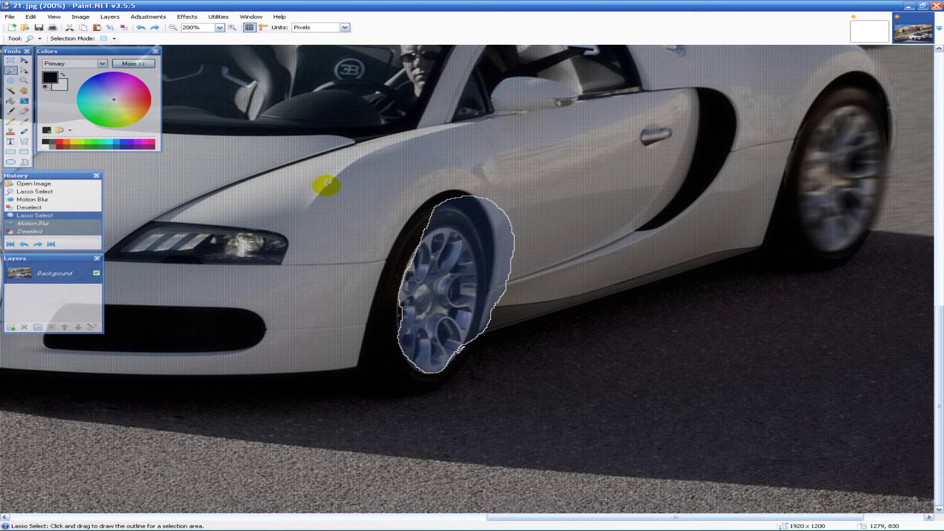
key(ctrl+y)
key(ctrl+f)
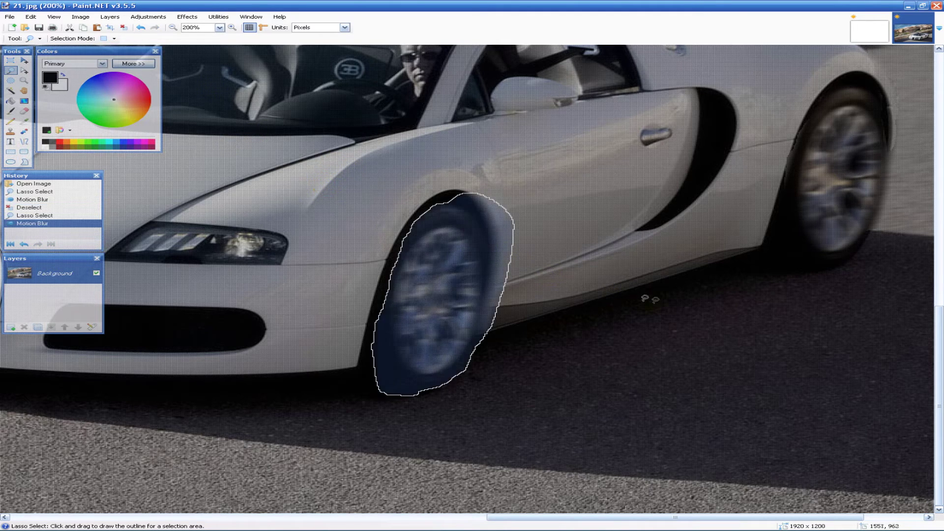
key(ctrl+d)
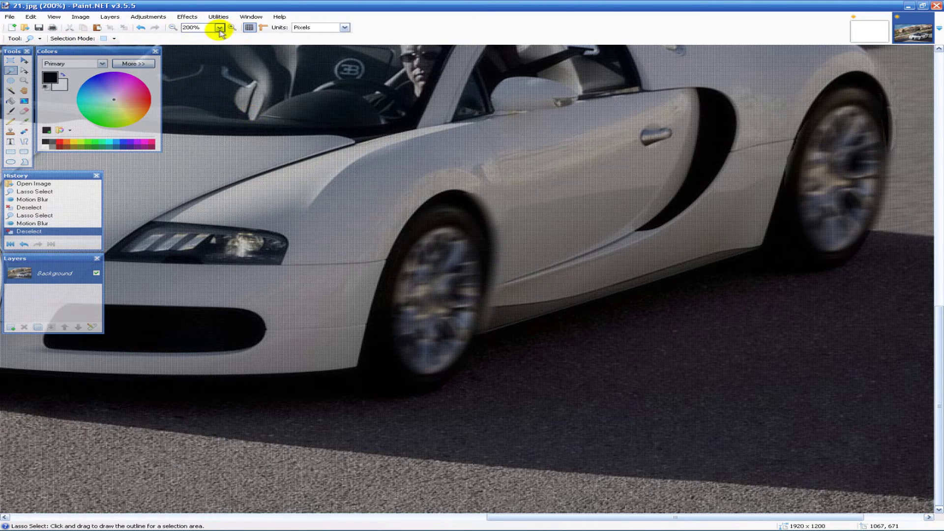
Zoom out to view the whole car with both wheels blurred
click(173, 28)
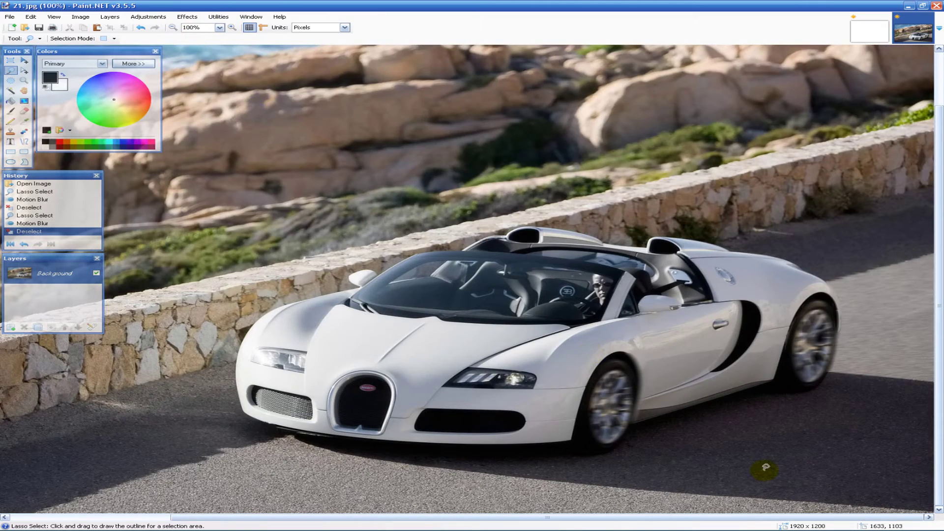